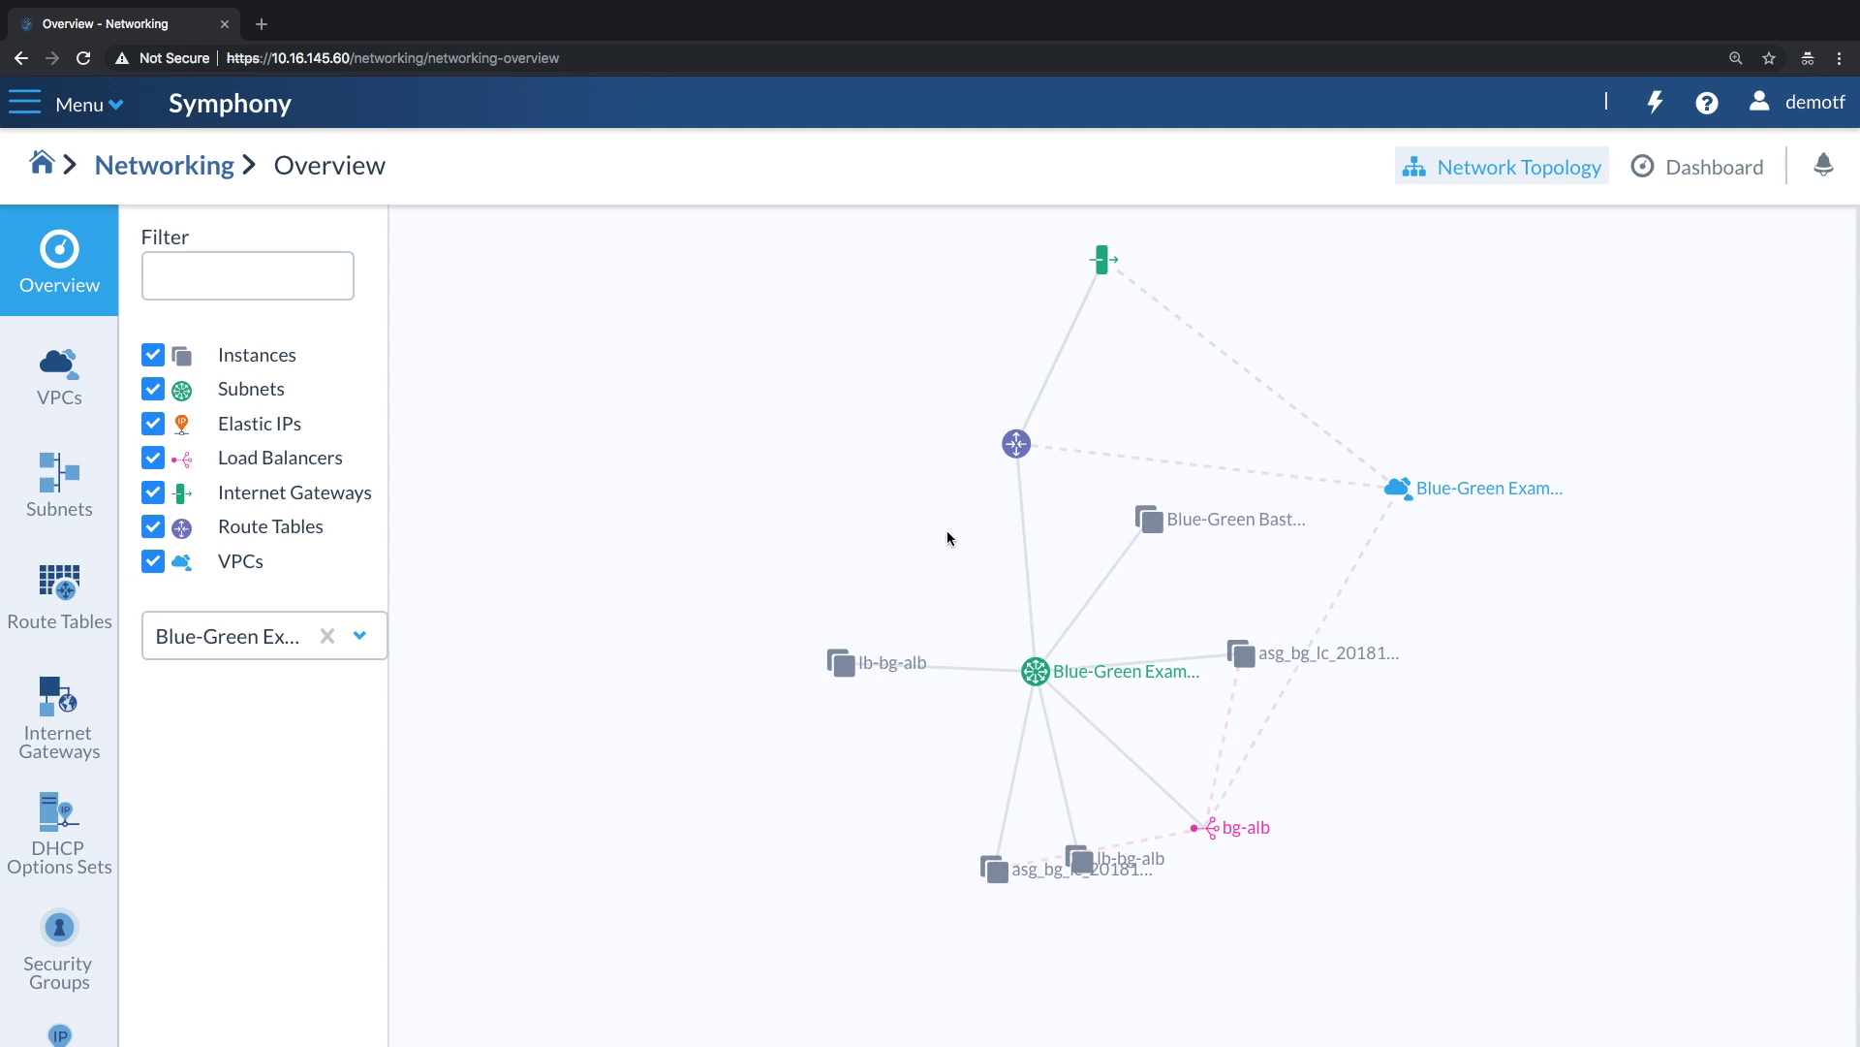
Select the VPC node in the Network Topology to show only its connected resources.
click(1446, 490)
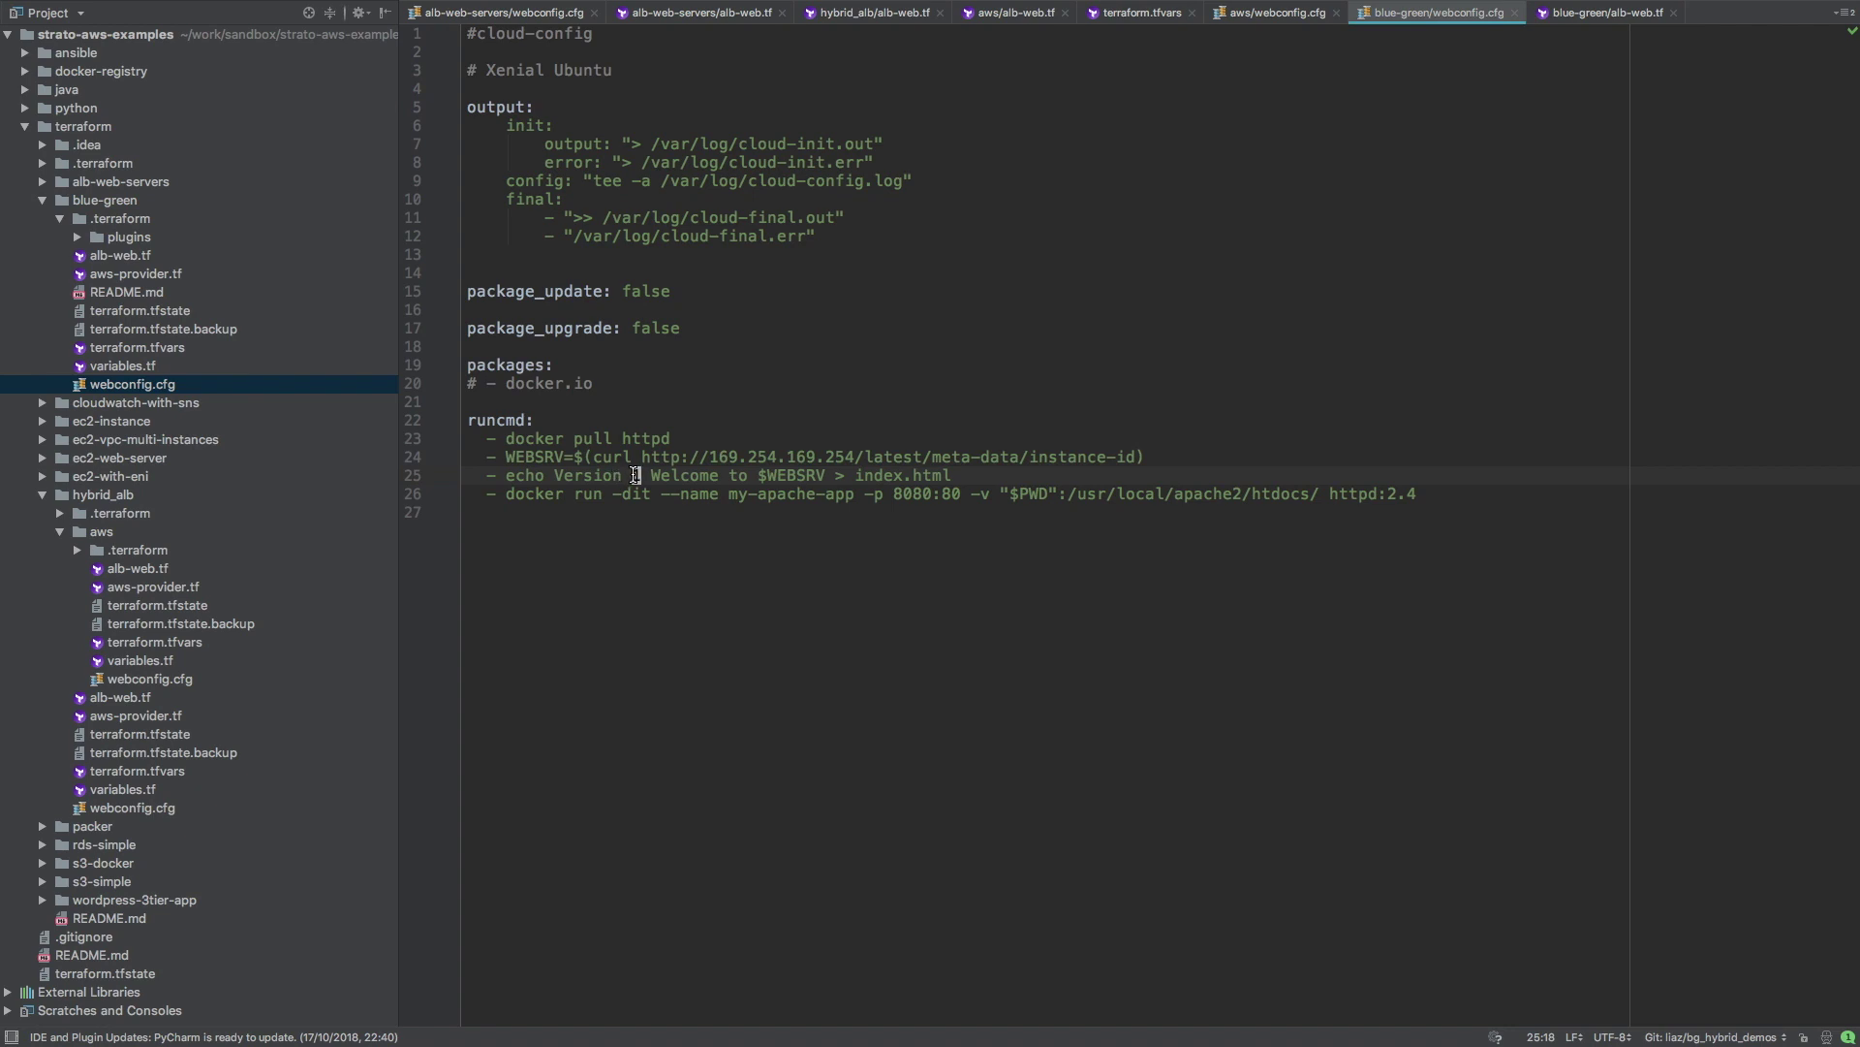
Move past the Version 1 page desktop to the full-screen Terraform terminal.
key(ctrl+Right)
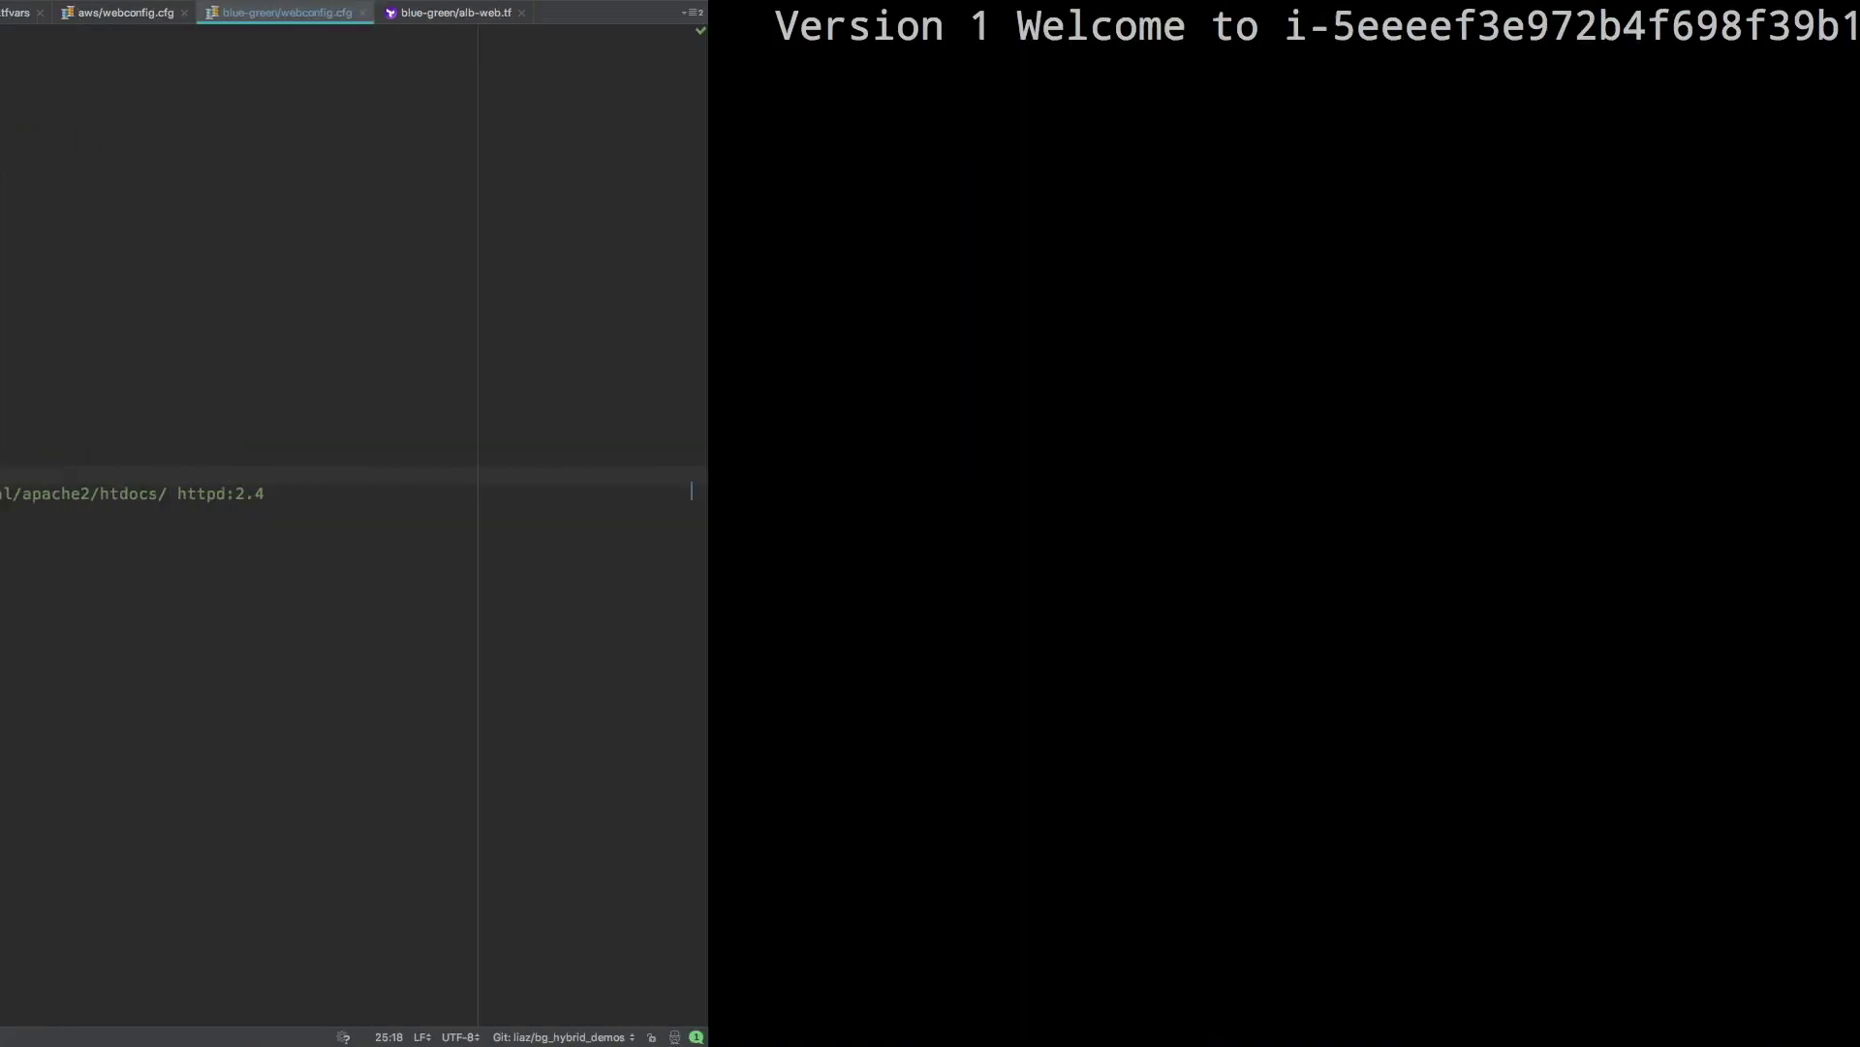
key(ctrl+Right)
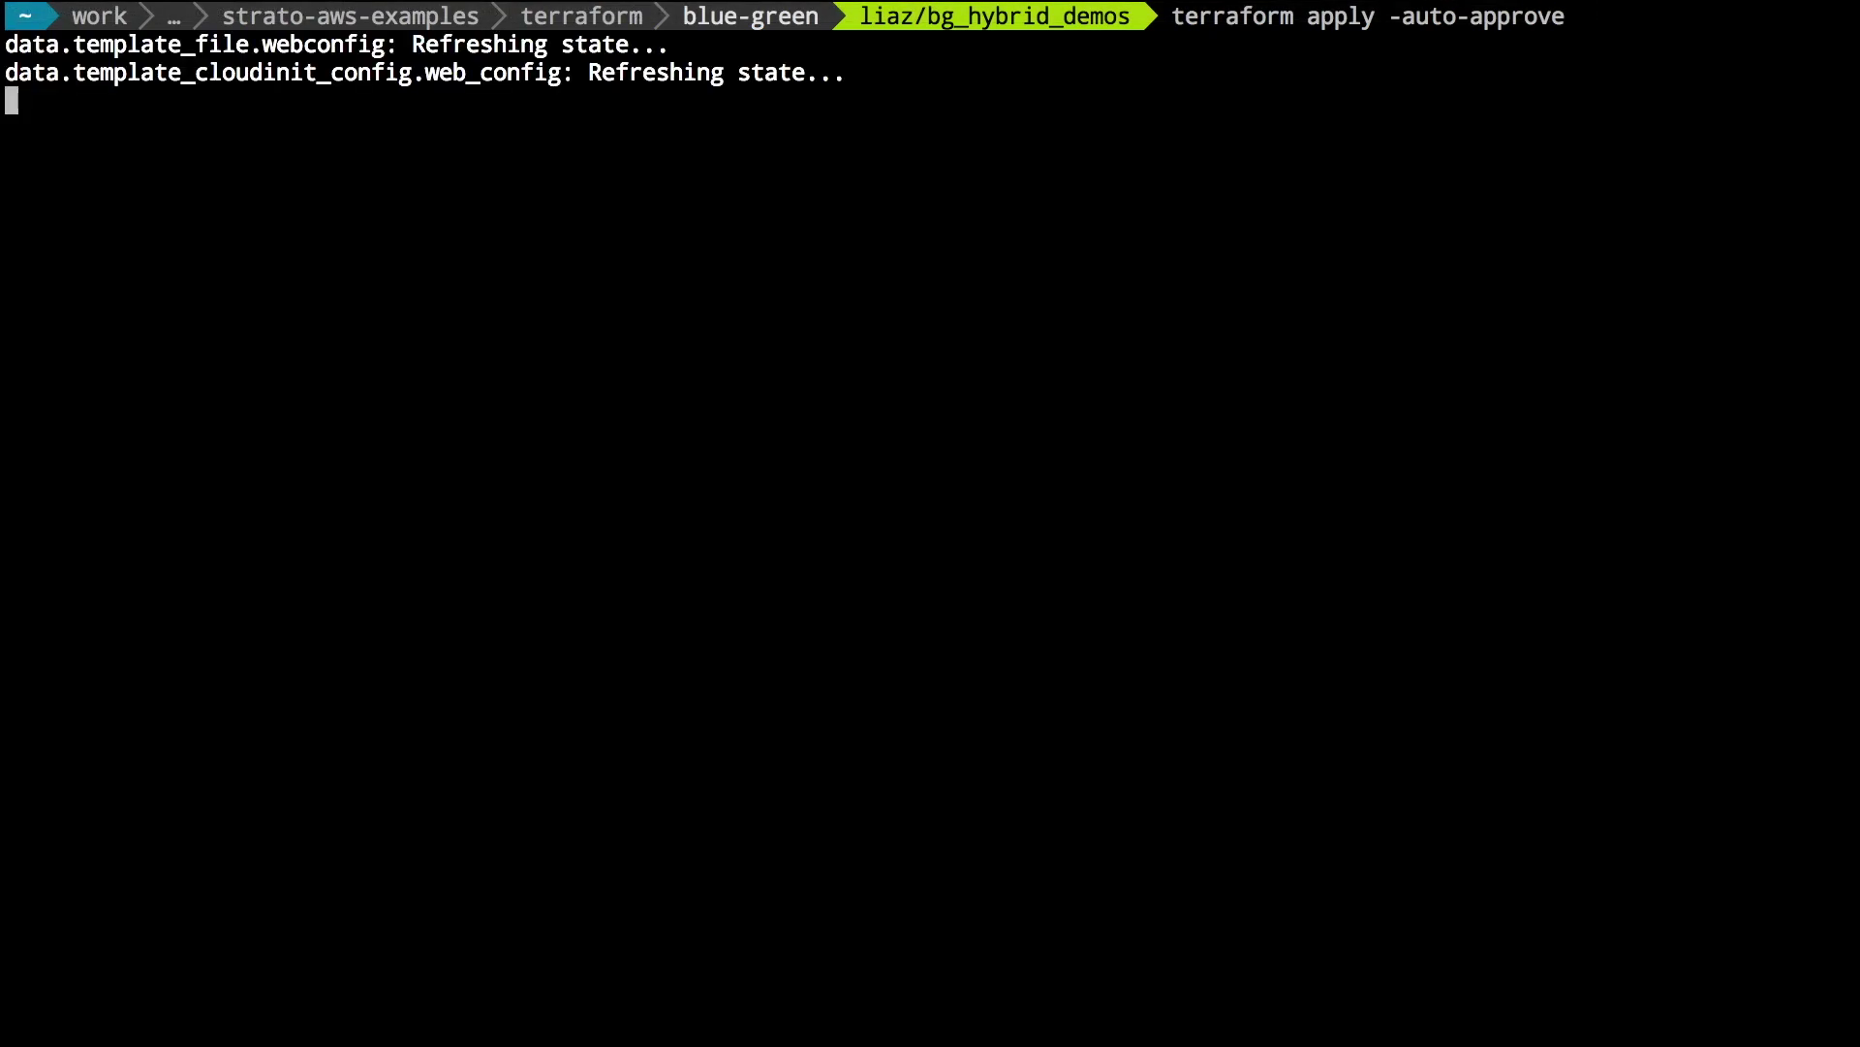
Check the watch tab still shows Version 1, then return to the terraform apply output.
key(super+4)
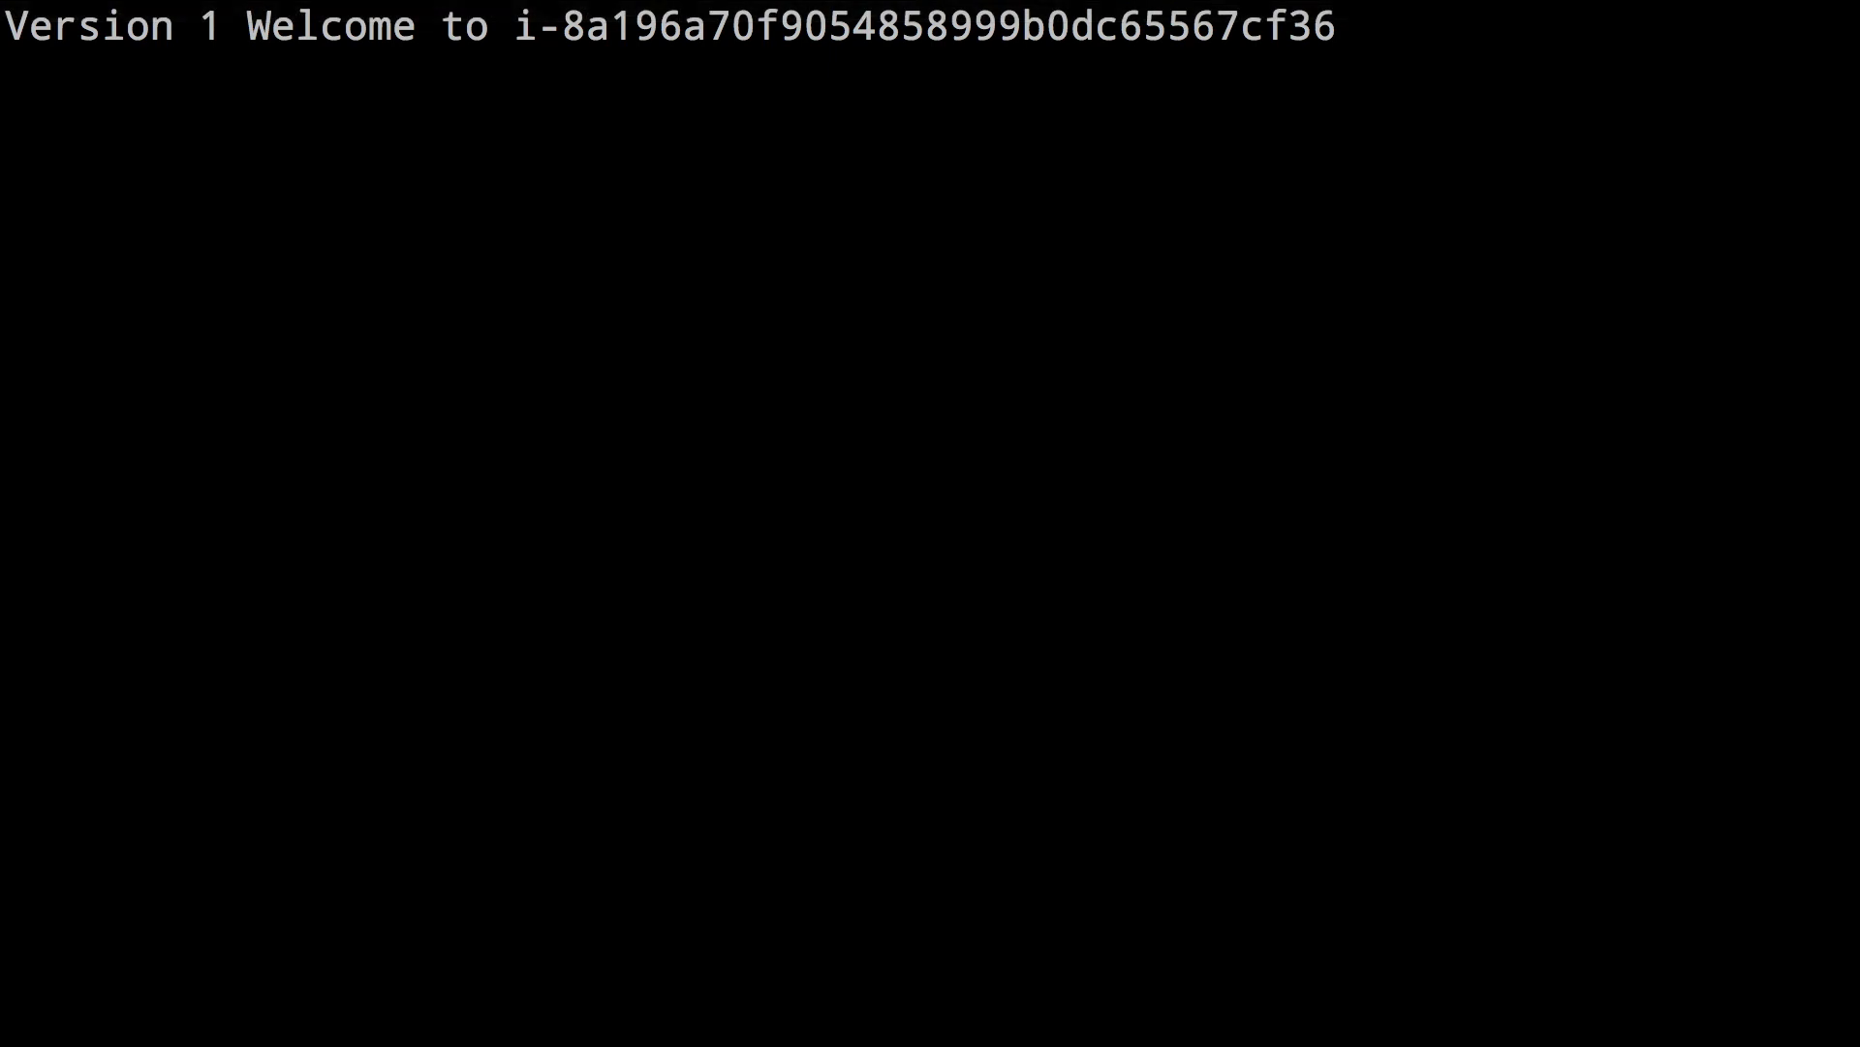
key(super+3)
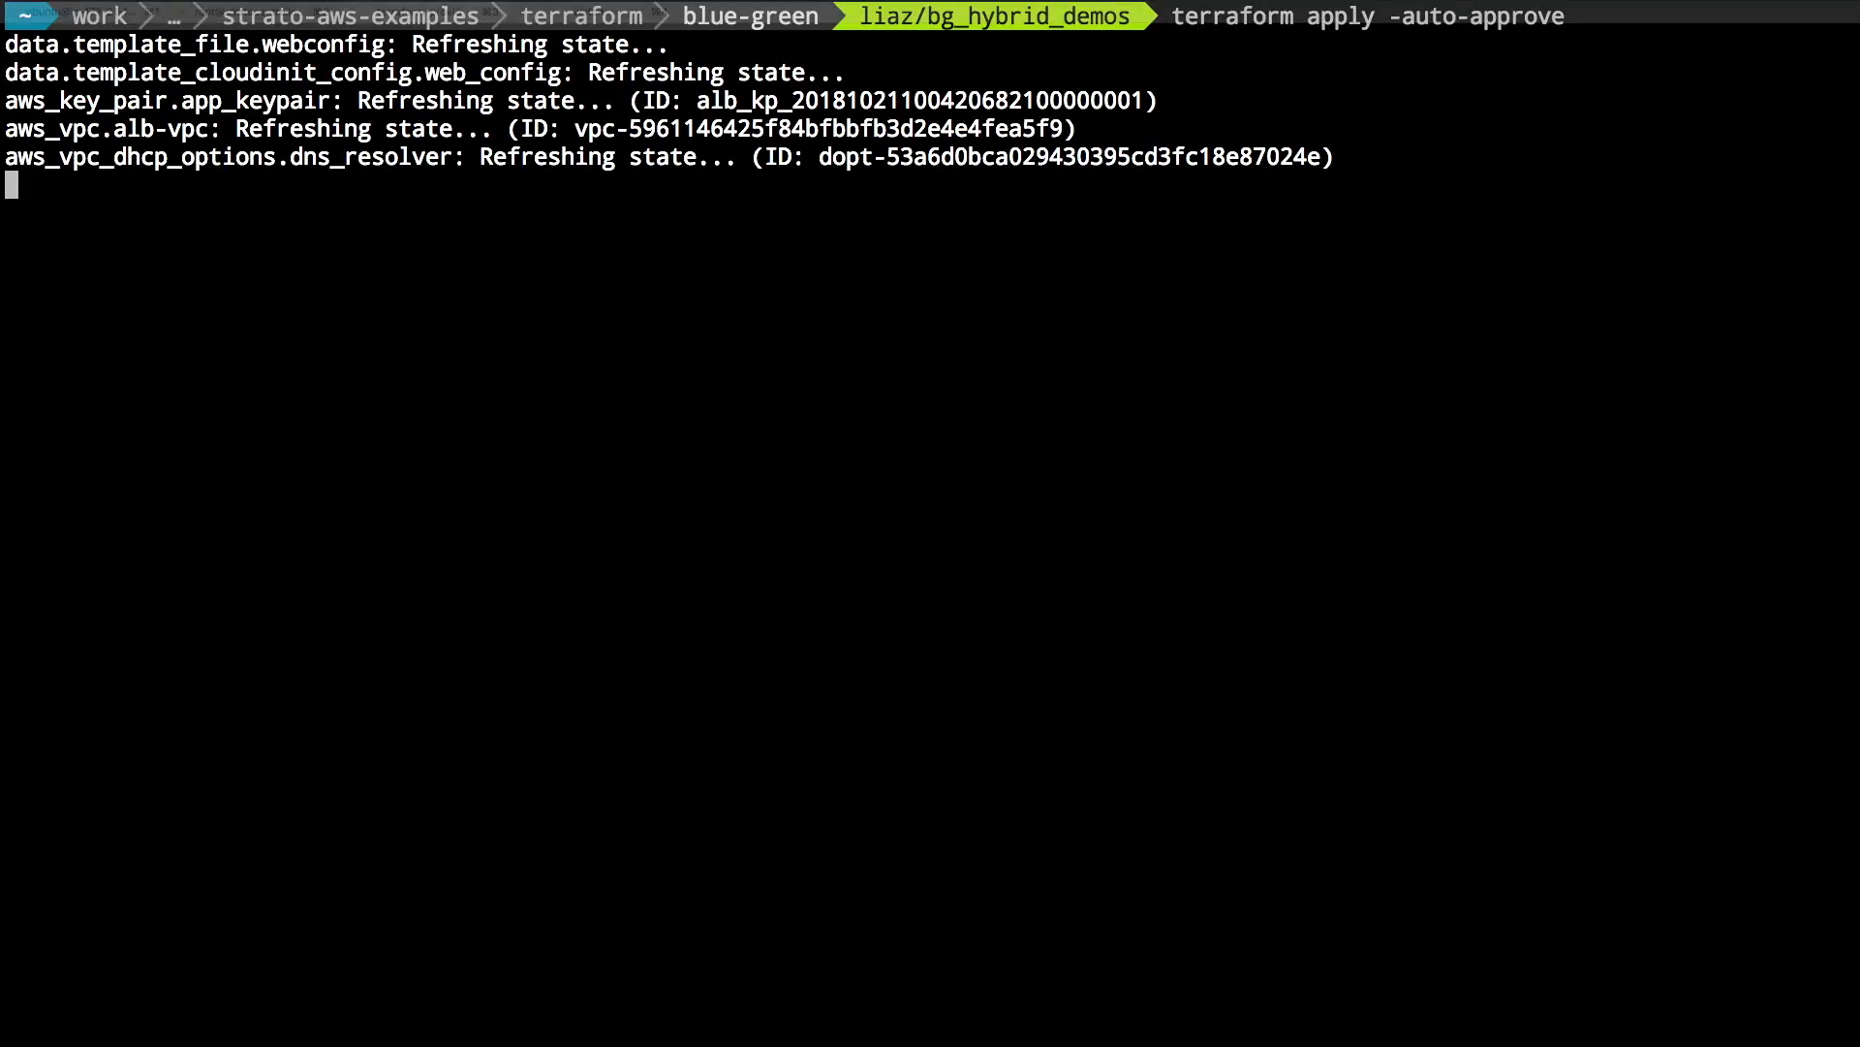